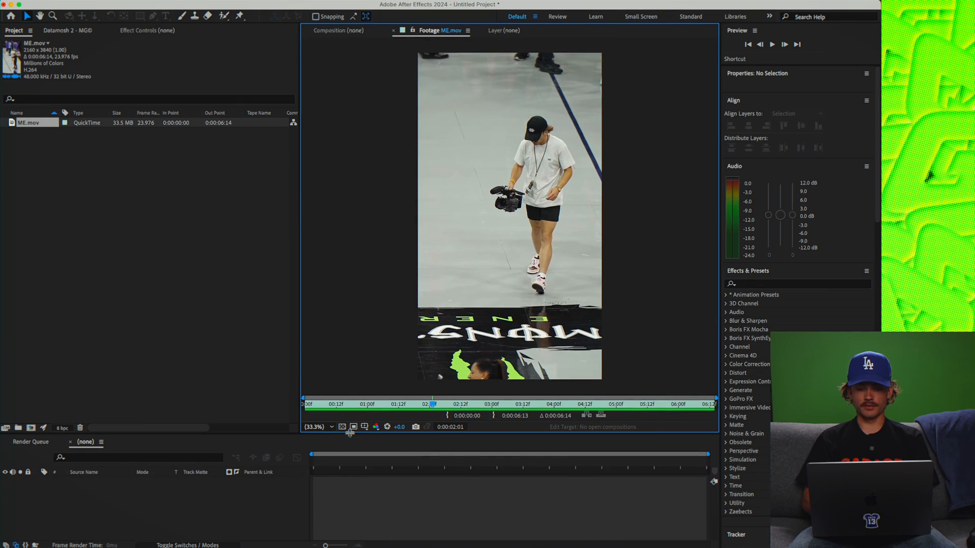
- Create a new composition from the ME.mov footage and preview its playback
left_click_drag(37, 122, 376, 435)
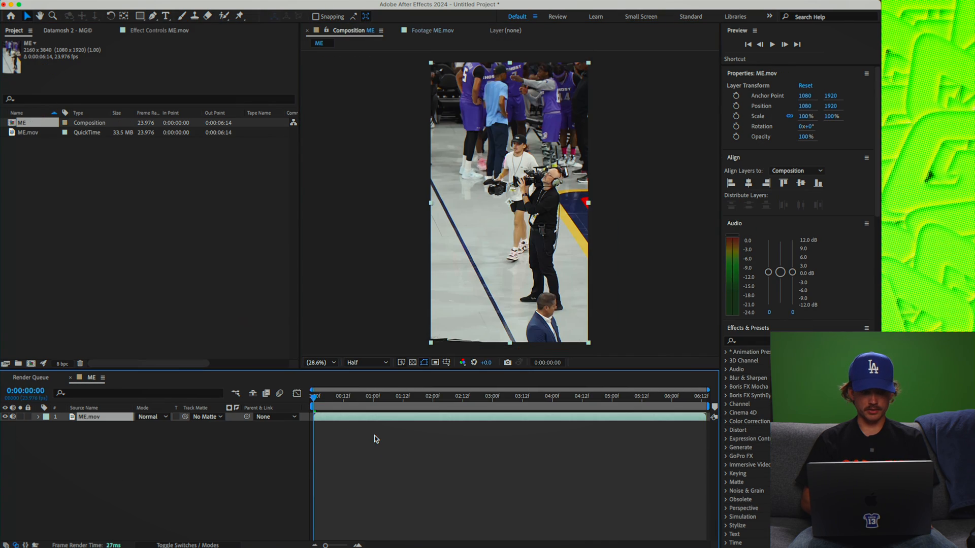
key("space")
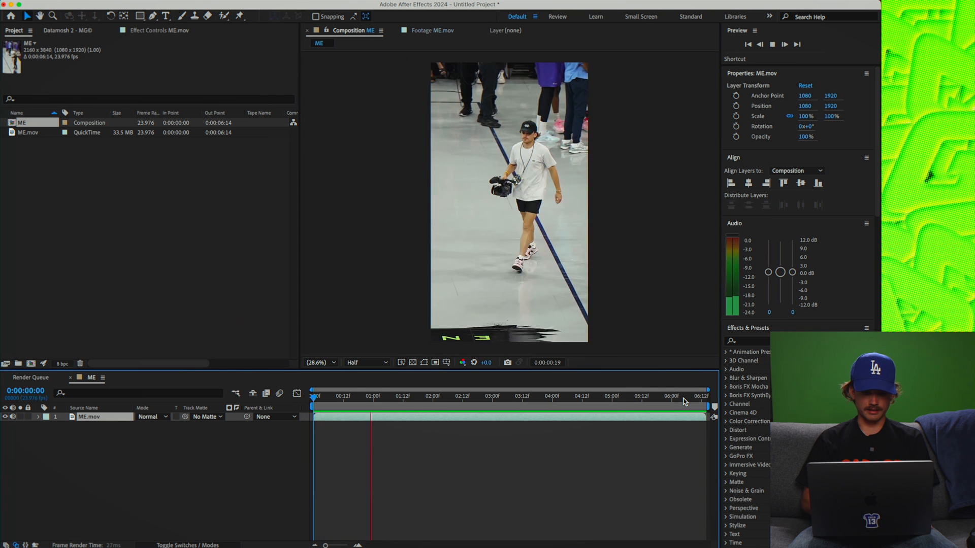
left_click(692, 398)
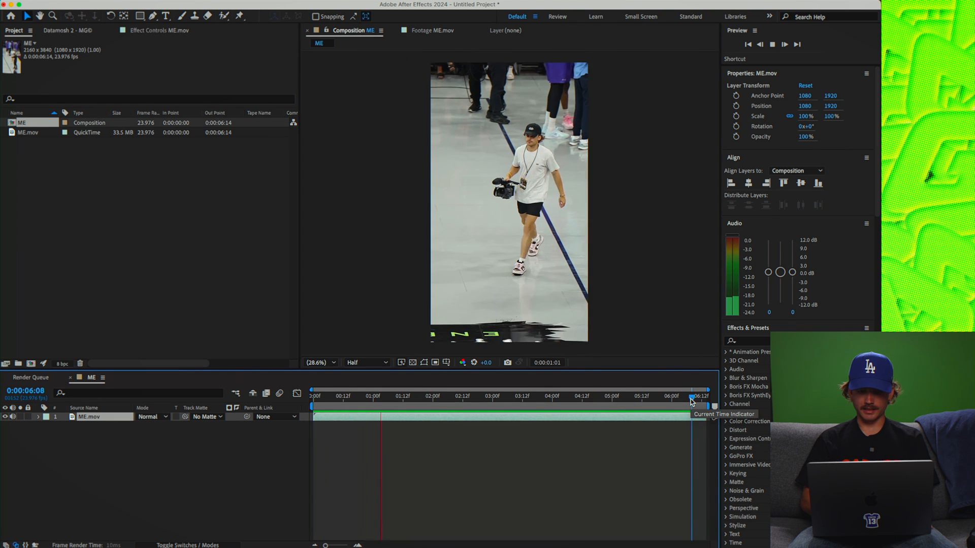
left_click(555, 191)
- Set the composition preview to Full resolution at 100% magnification around the walking cameraman
scroll(530, 116, "up", 5)
scroll(566, 154, "down", 2)
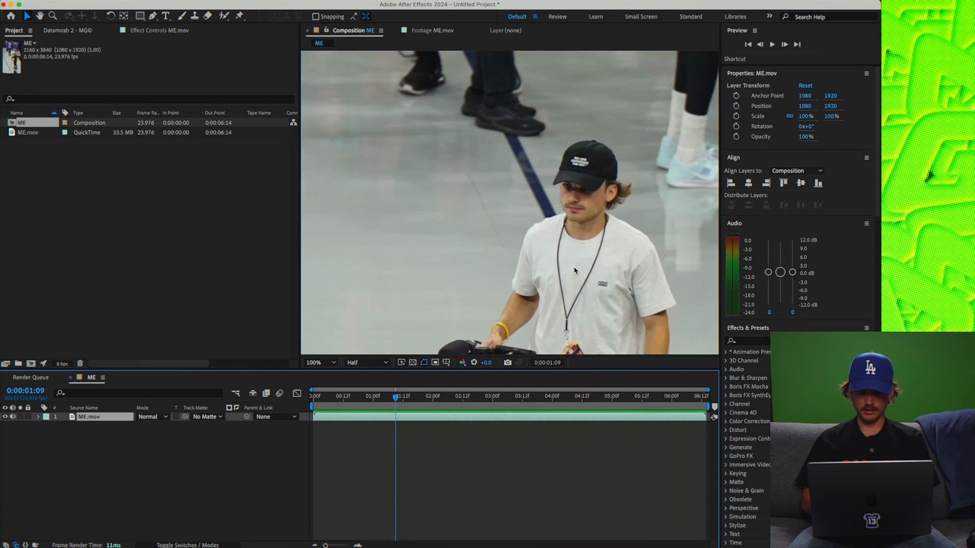
left_click(361, 363)
left_click(364, 386)
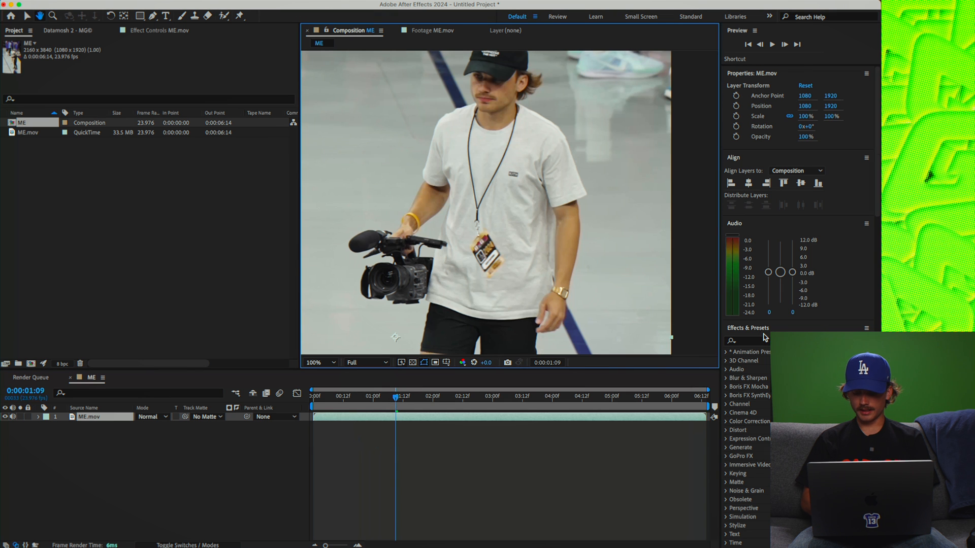
- Show the Tracker panel and start Track Motion on the ME.mov layer
scroll(762, 338, "down", 15)
scroll(861, 241, "up", 10)
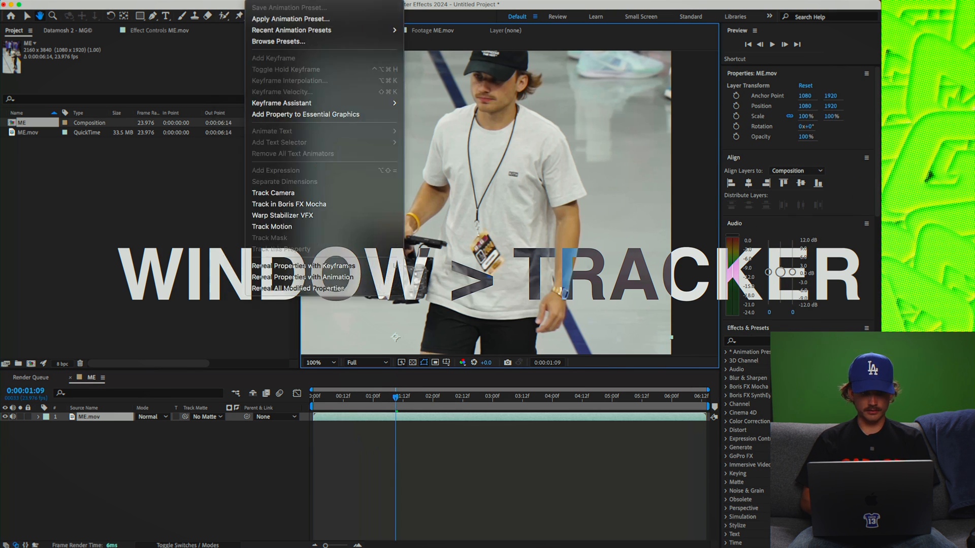
mouse_move(323, 0)
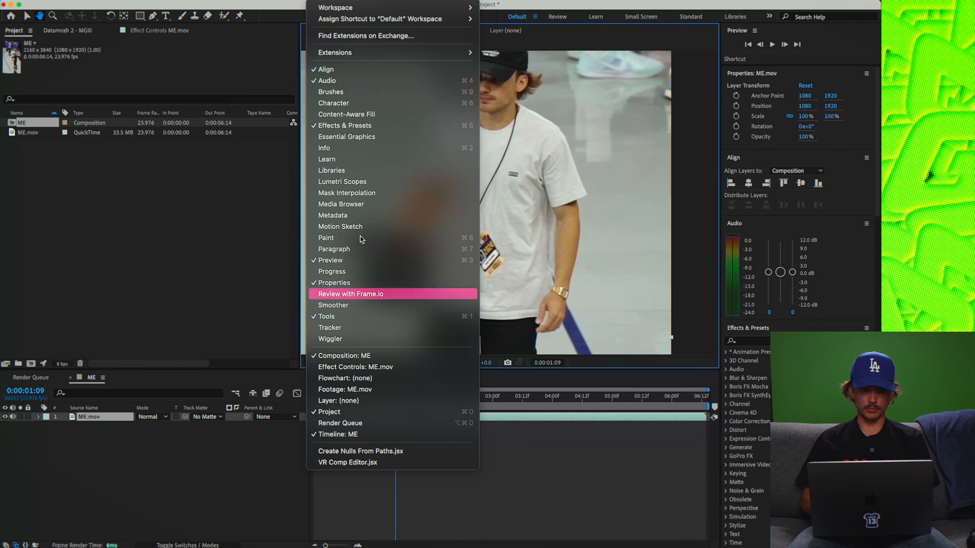
left_click(386, 328)
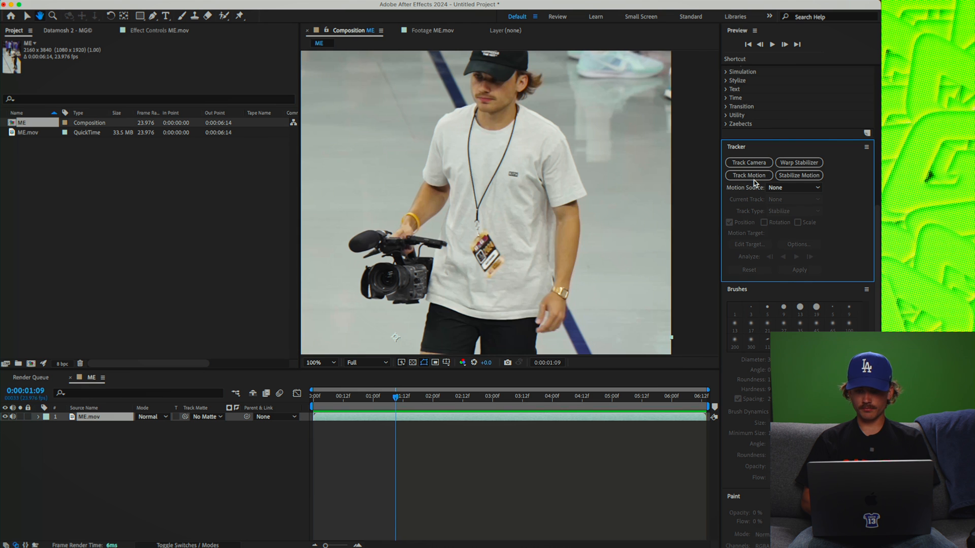
left_click(749, 175)
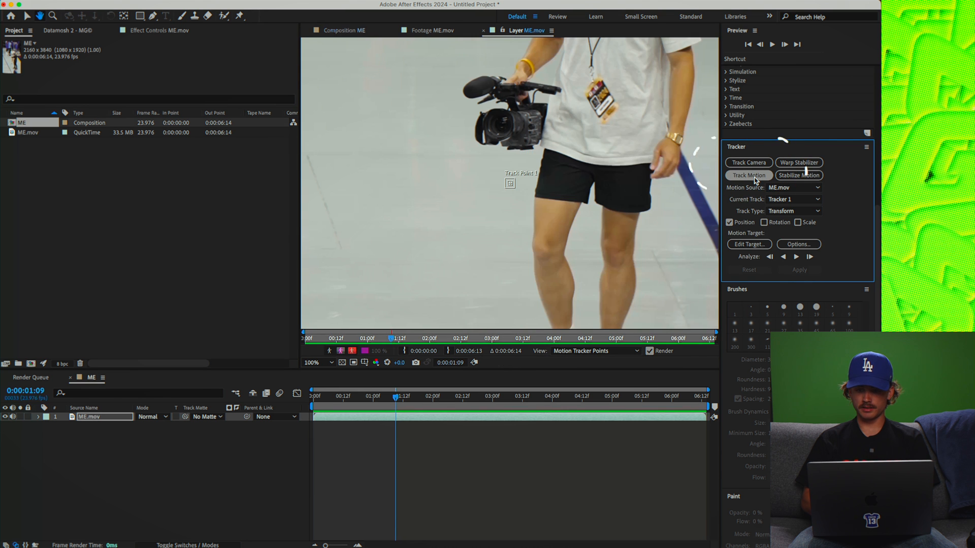
- Fit Track Point 1's feature and search boxes closely around the small logo on the shirt's chest and analyze the motion forward
left_click_drag(669, 171, 610, 263)
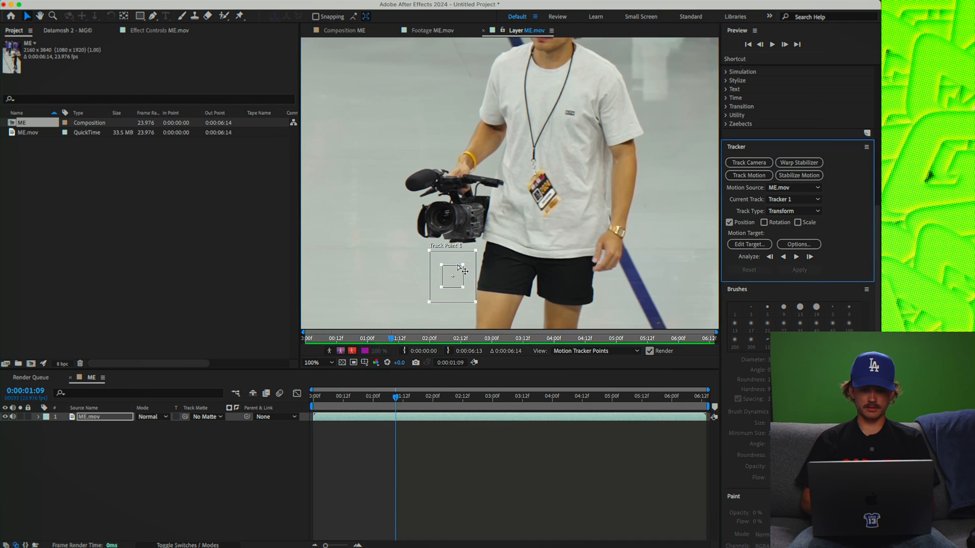
left_click_drag(460, 272, 571, 105)
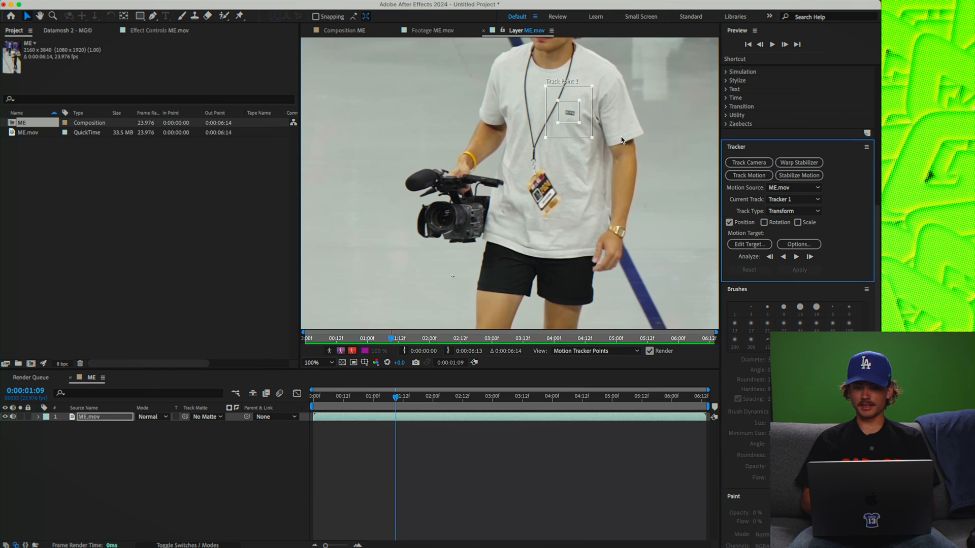
left_click(592, 140)
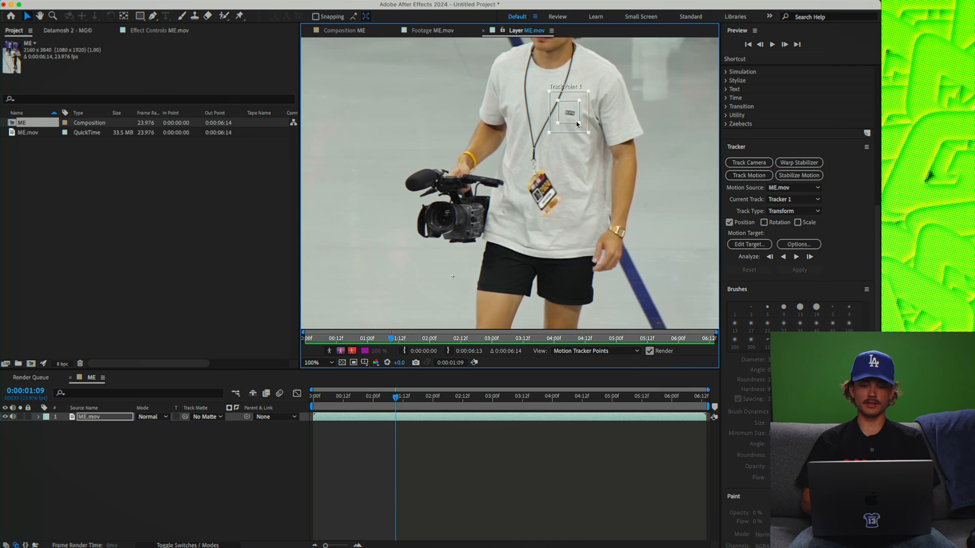
left_click_drag(580, 121, 578, 122)
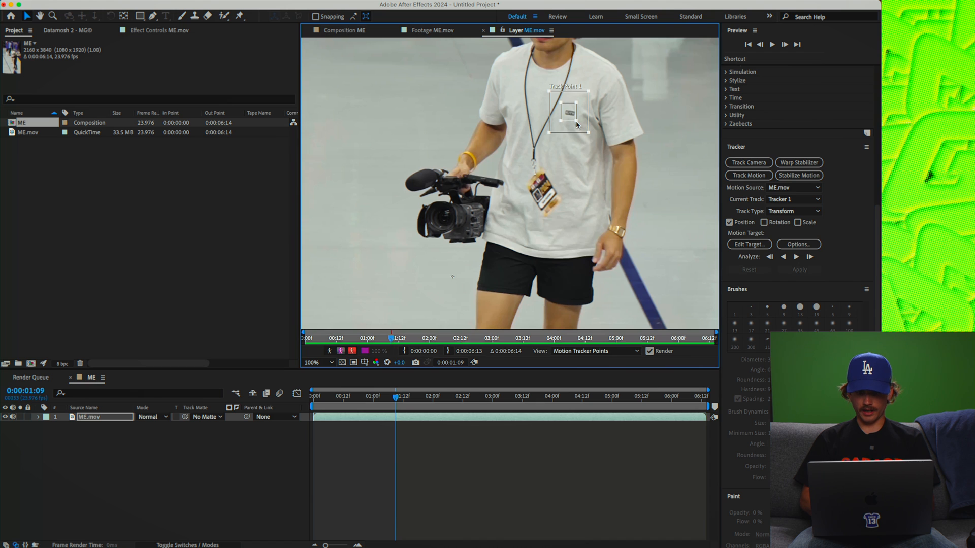
left_click(576, 122)
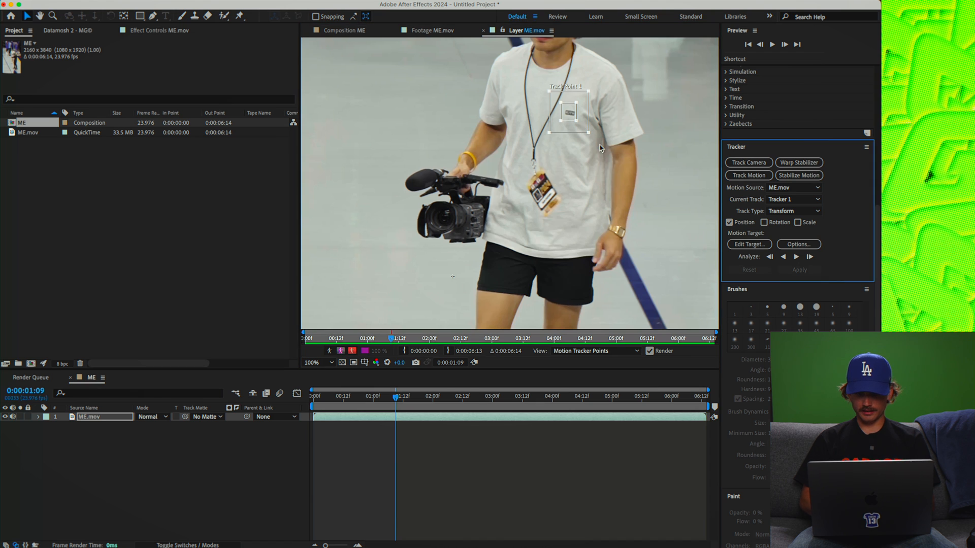
left_click(588, 134)
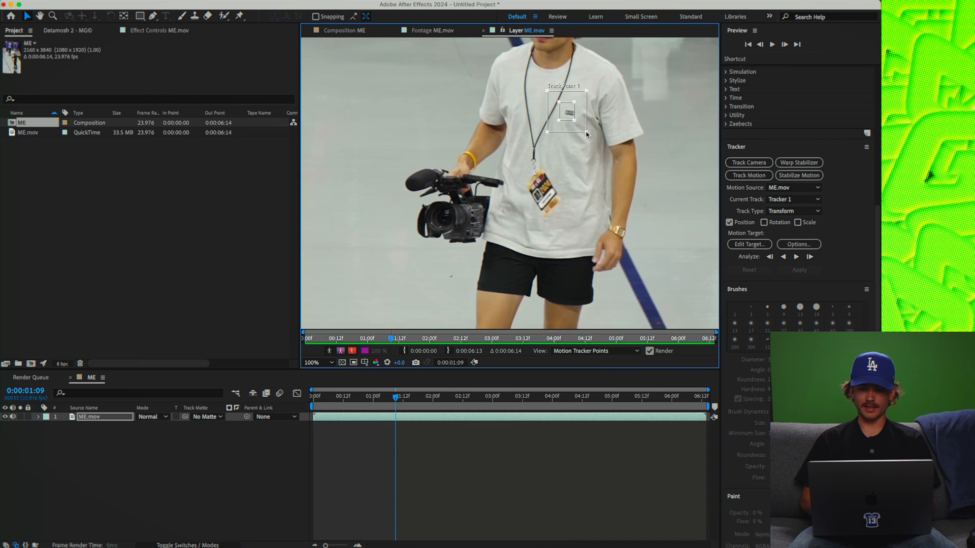
left_click_drag(586, 132, 587, 130)
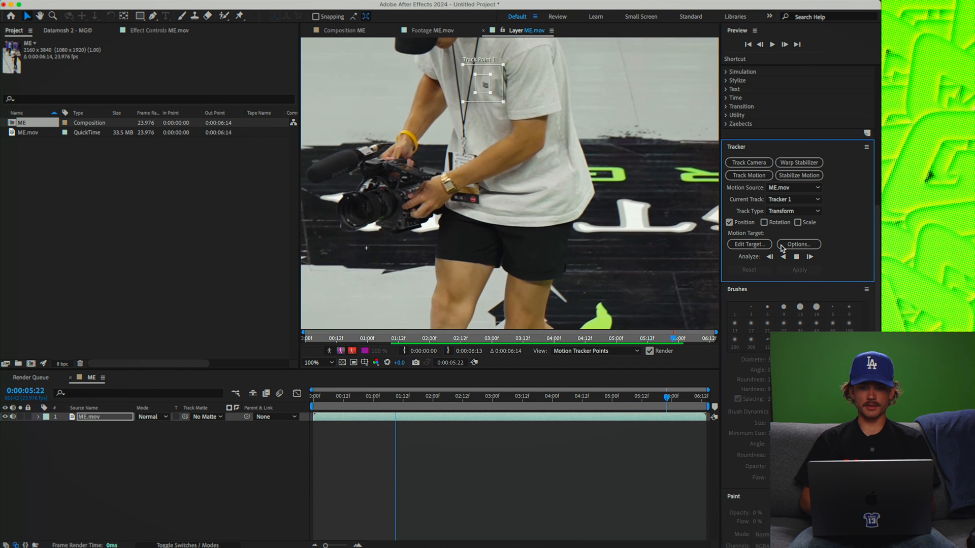
- Analyze the motion backward from 0:00:01:09 to the clip's start and review the tracked path
left_click_drag(441, 396, 399, 399)
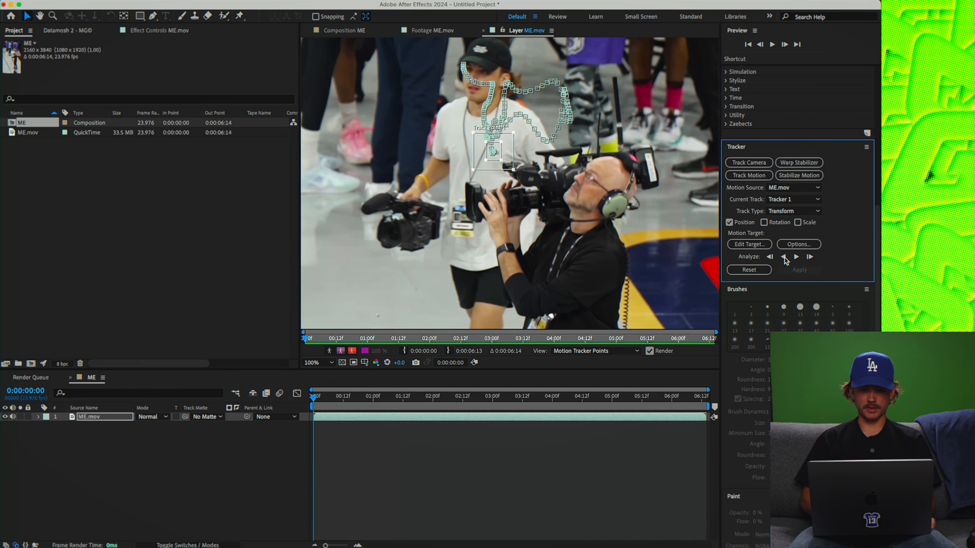
key("space")
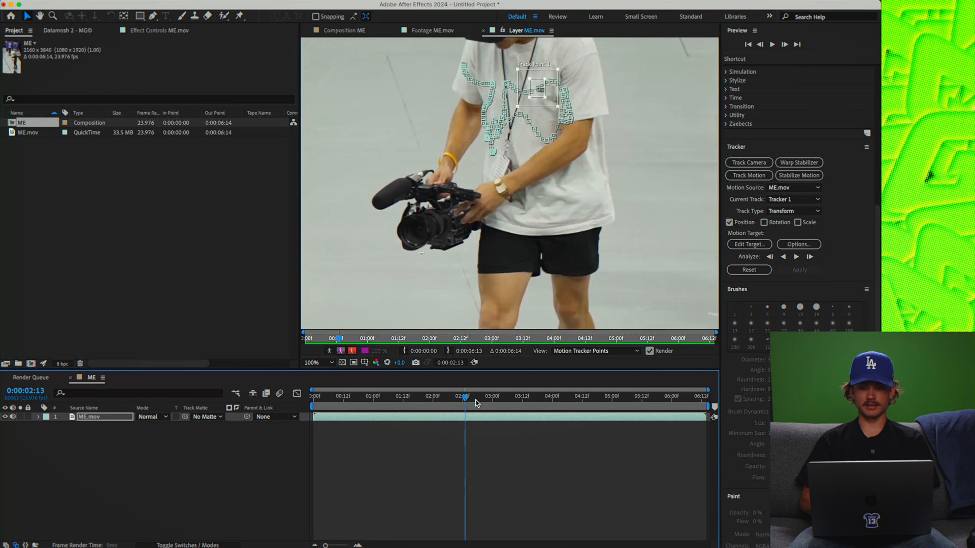
left_click_drag(476, 402, 484, 403)
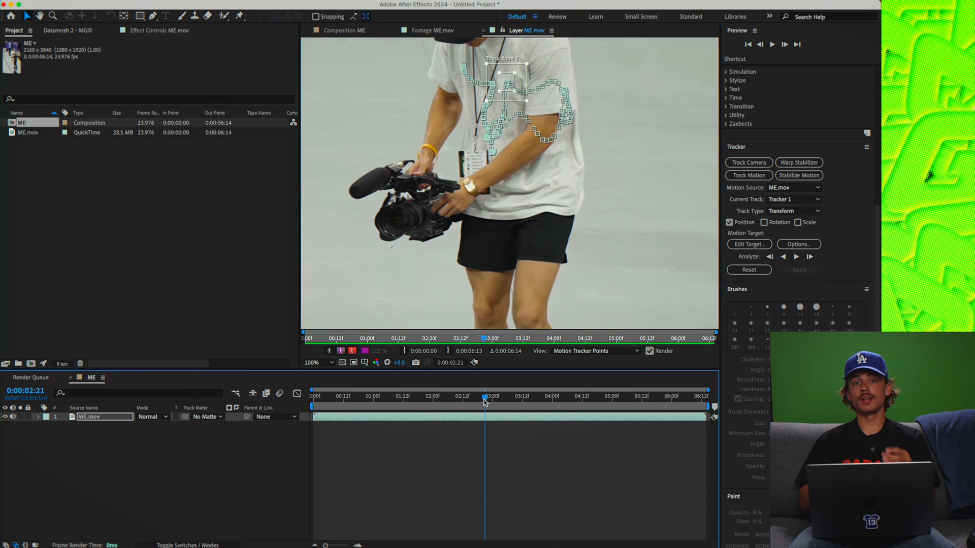
- Add a new null object to the ME composition
right_click(203, 465)
mouse_move(264, 415)
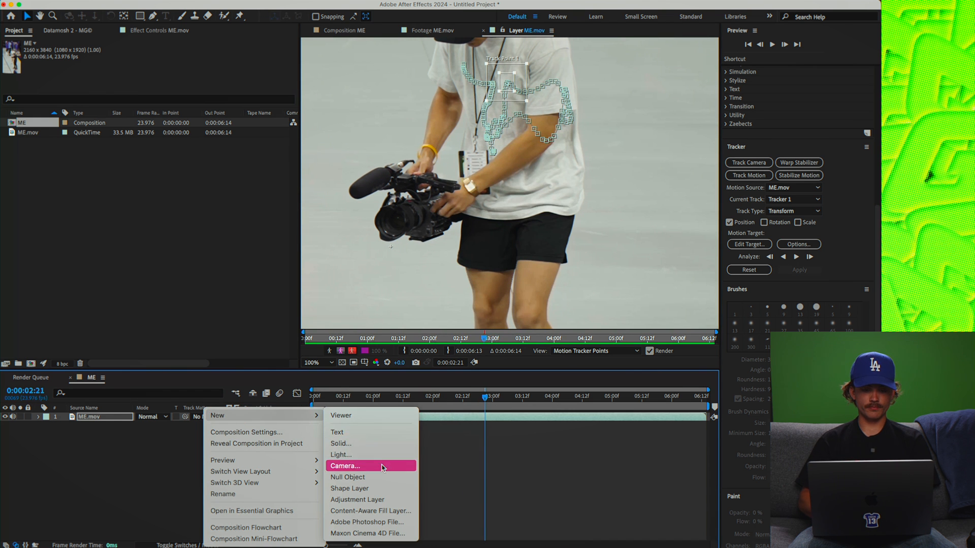
left_click(131, 476)
right_click(167, 472)
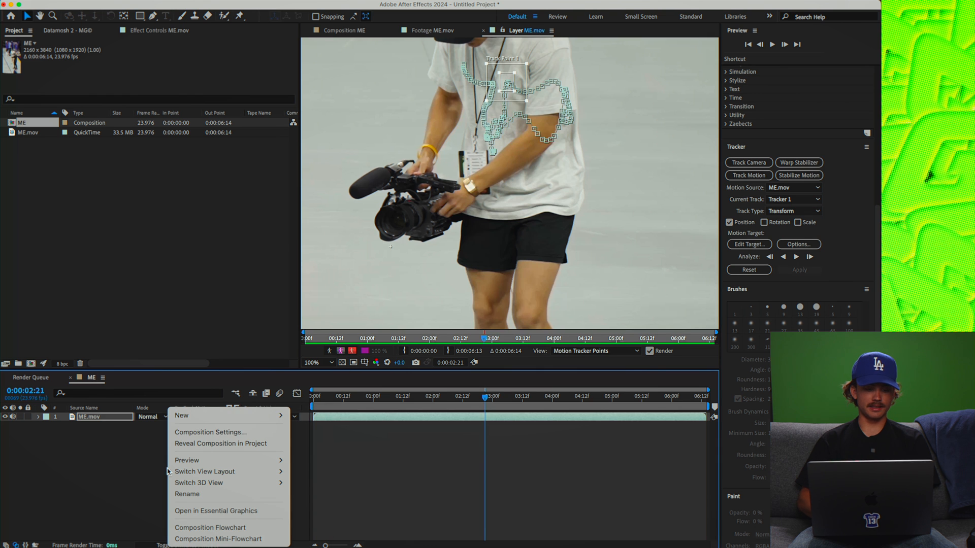
mouse_move(203, 416)
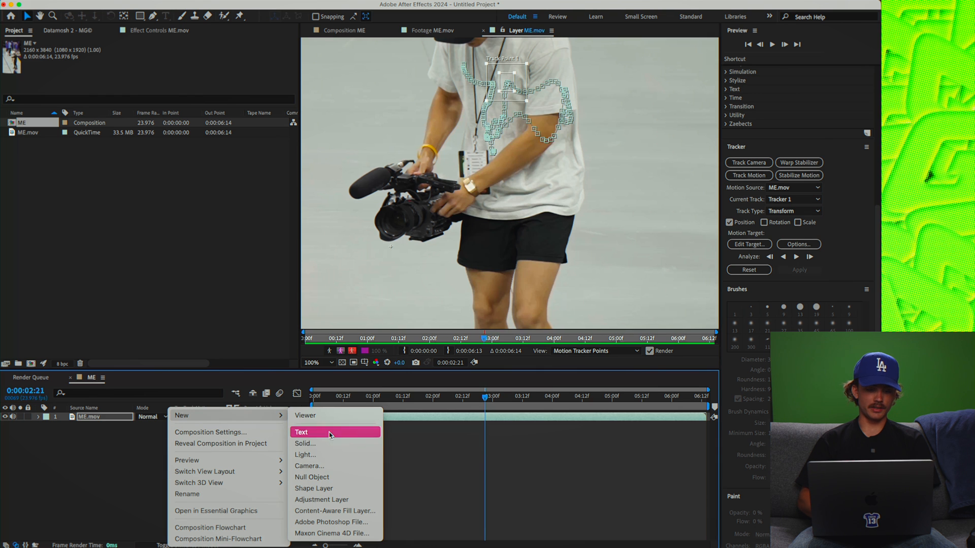
left_click(341, 482)
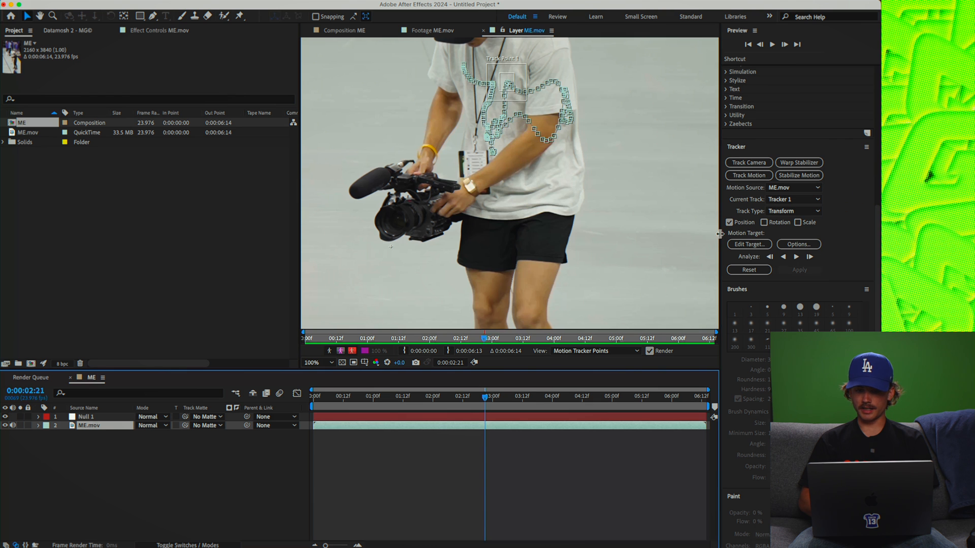
- Set Null 1 as the motion target of Tracker 1 and apply the ME.mov tracking data to it
left_click_drag(506, 400, 485, 400)
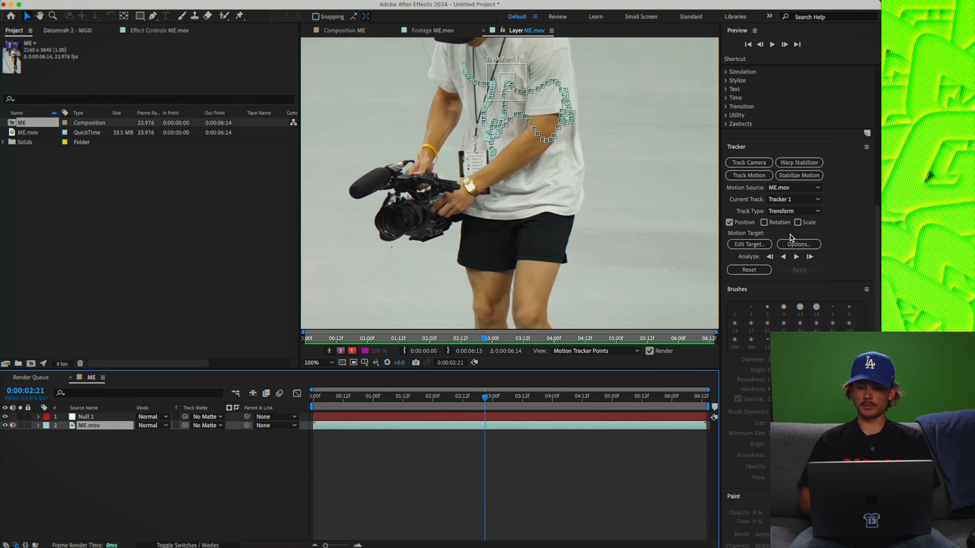
left_click(758, 245)
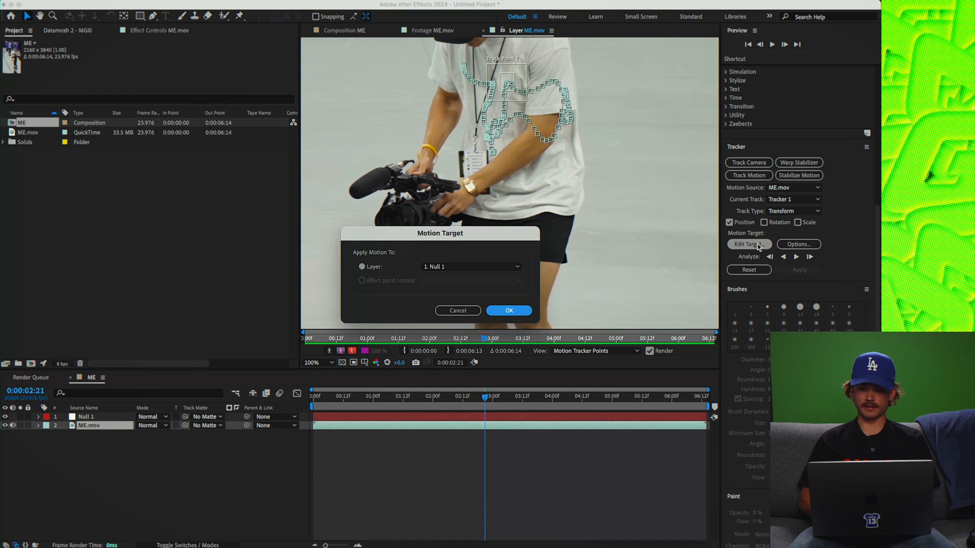
left_click(472, 268)
left_click(457, 277)
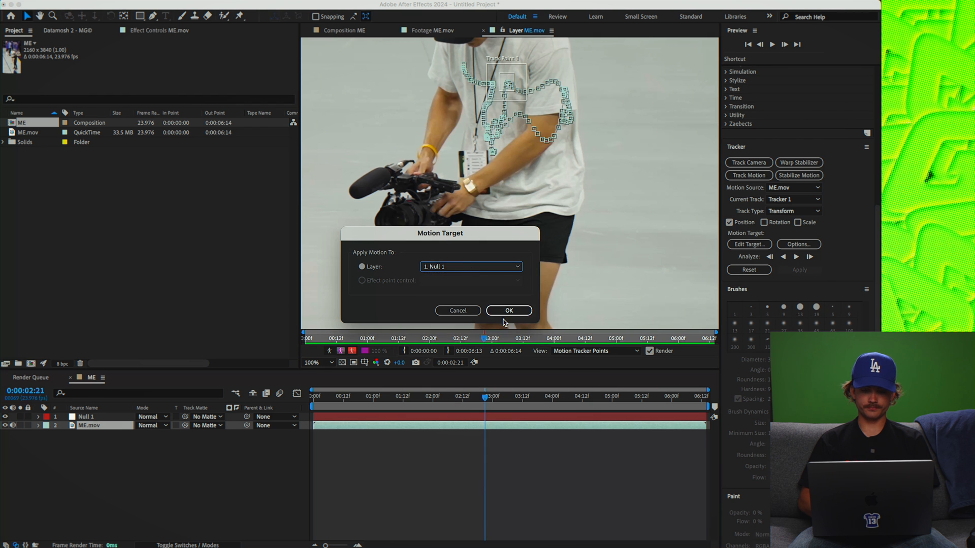
left_click(507, 311)
left_click(800, 269)
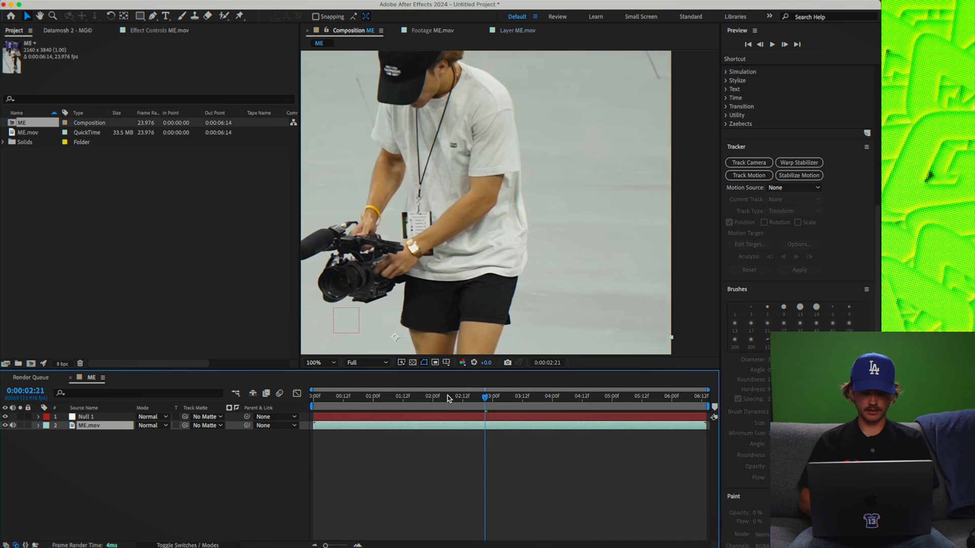
- Examine how the null object moves with the cameraman by playing and scrubbing through the composition
left_click(447, 398)
left_click_drag(459, 308, 452, 221)
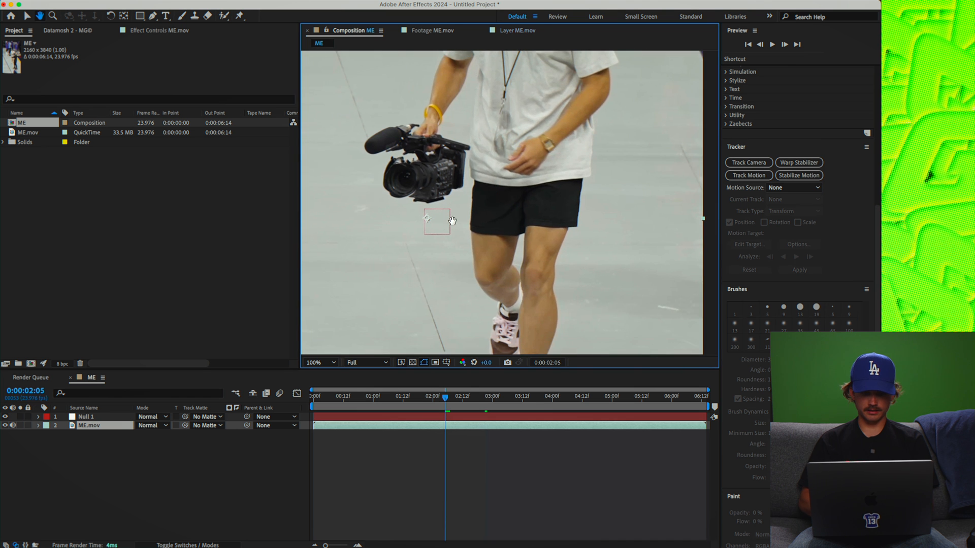
key("space")
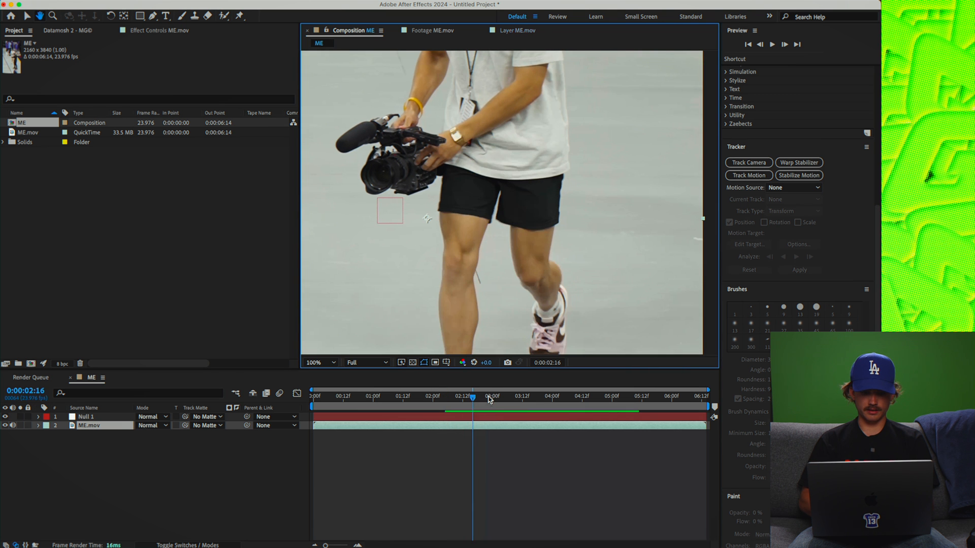
left_click(463, 400)
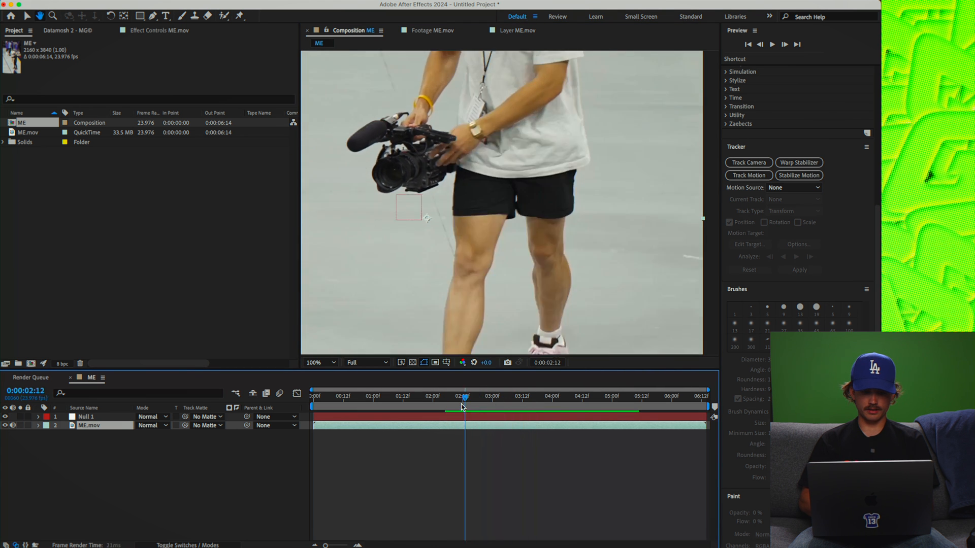
left_click_drag(462, 406, 409, 406)
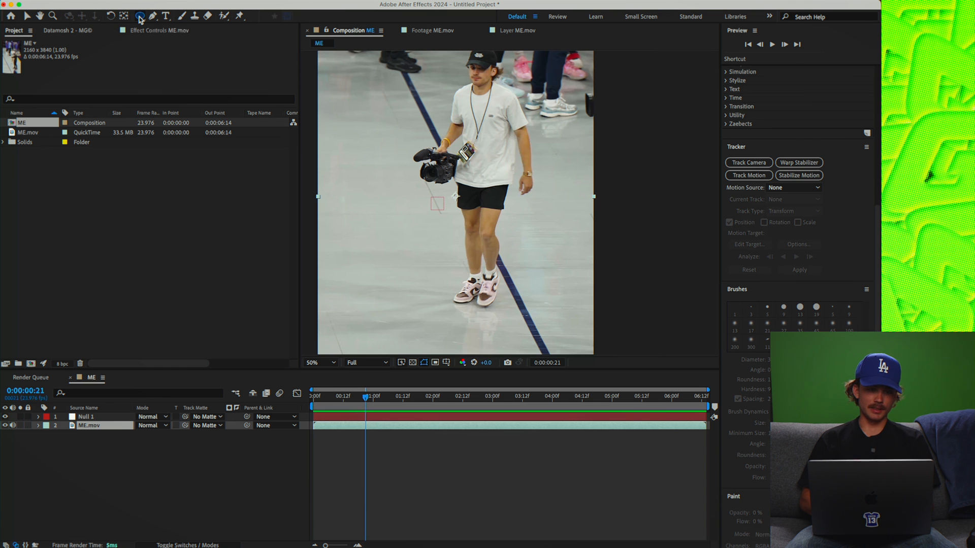
- Draw a black circle about 1771 px in diameter on a new shape layer and center the layer's anchor point on it
left_click(140, 20)
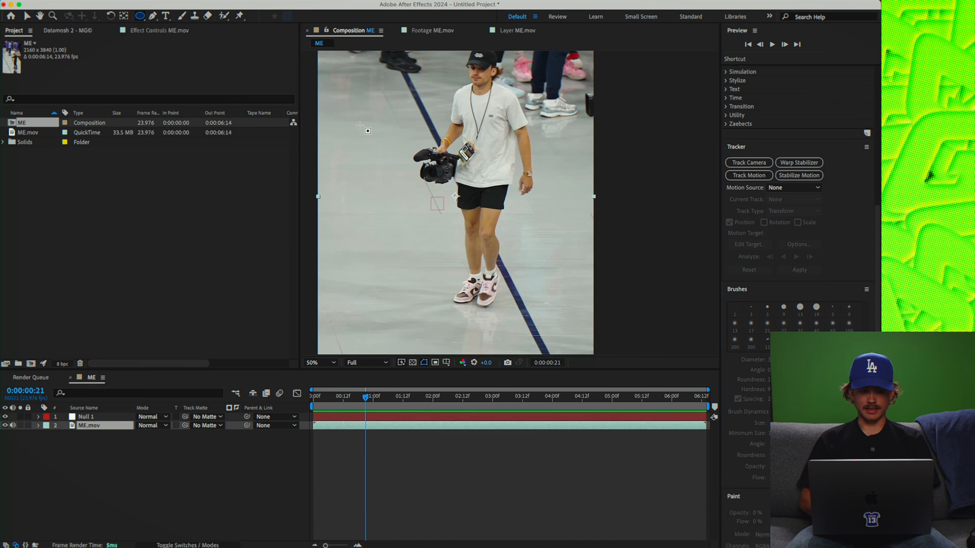
left_click(198, 479)
left_click_drag(357, 106, 583, 290)
left_click(203, 1)
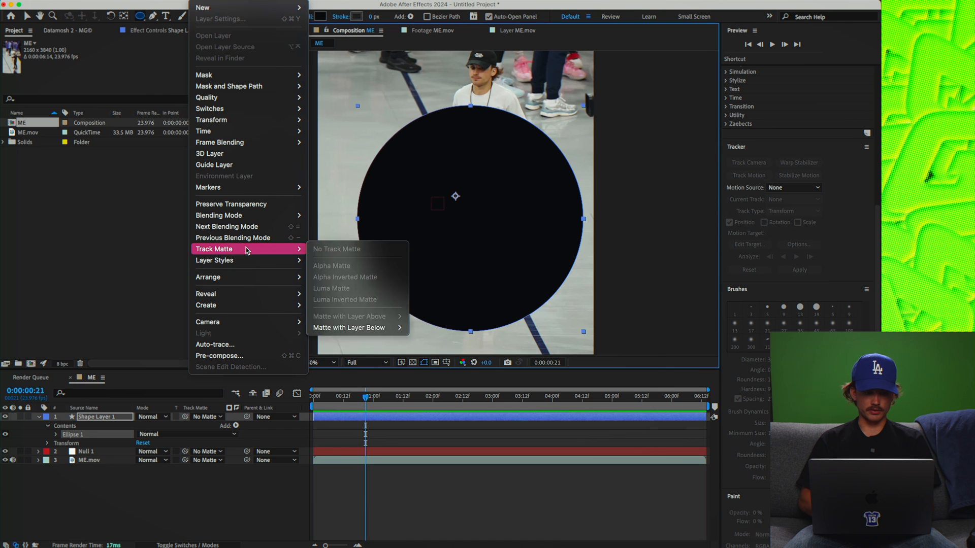
mouse_move(272, 120)
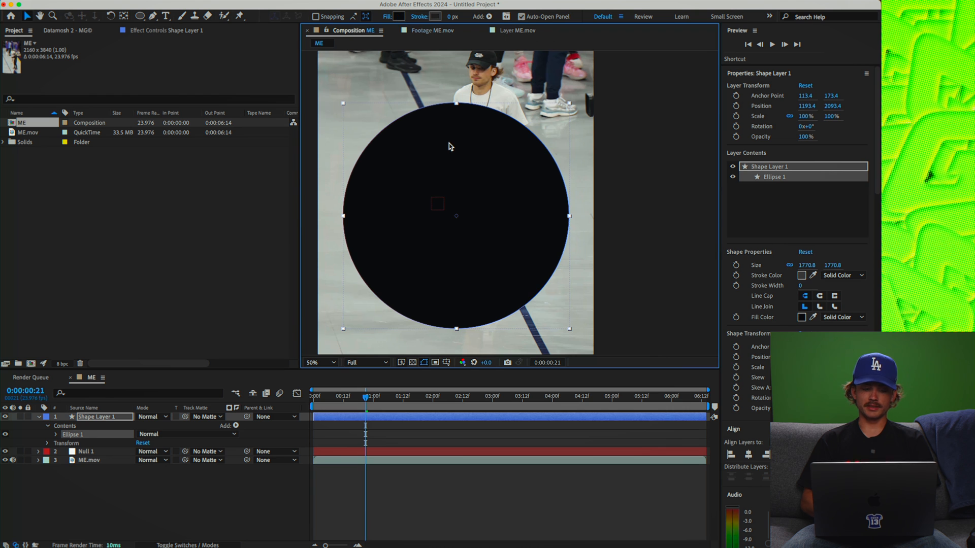
- Set the circle's fill color to a slightly darkened, fully saturated red
left_click(398, 15)
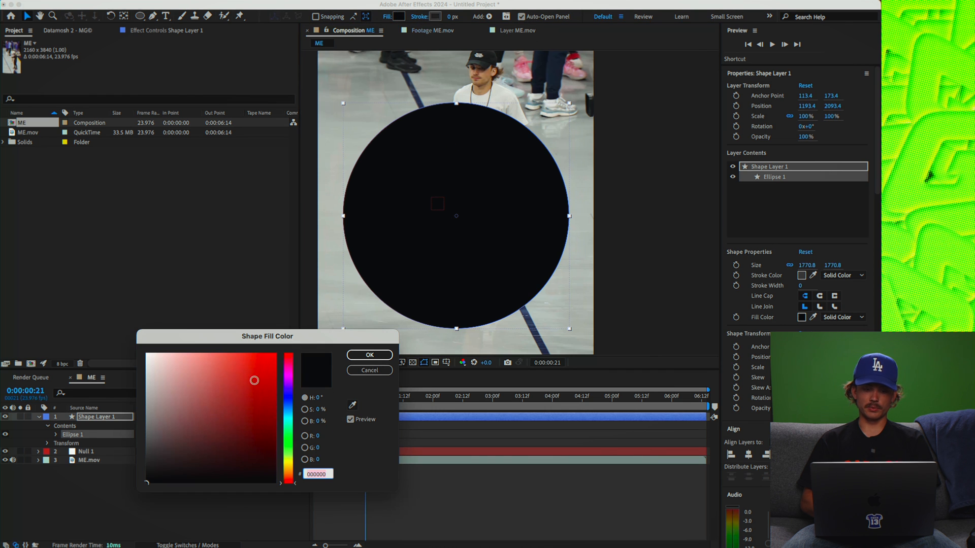
left_click_drag(254, 380, 324, 279)
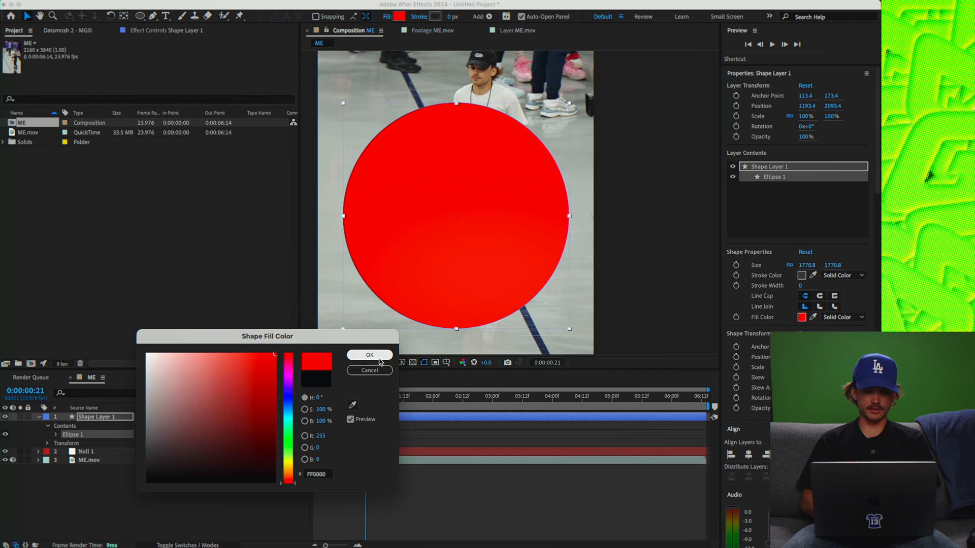
left_click_drag(292, 367, 303, 347)
mouse_move(266, 376)
left_mouse_down()
mouse_move(324, 410)
mouse_move(339, 383)
left_mouse_up()
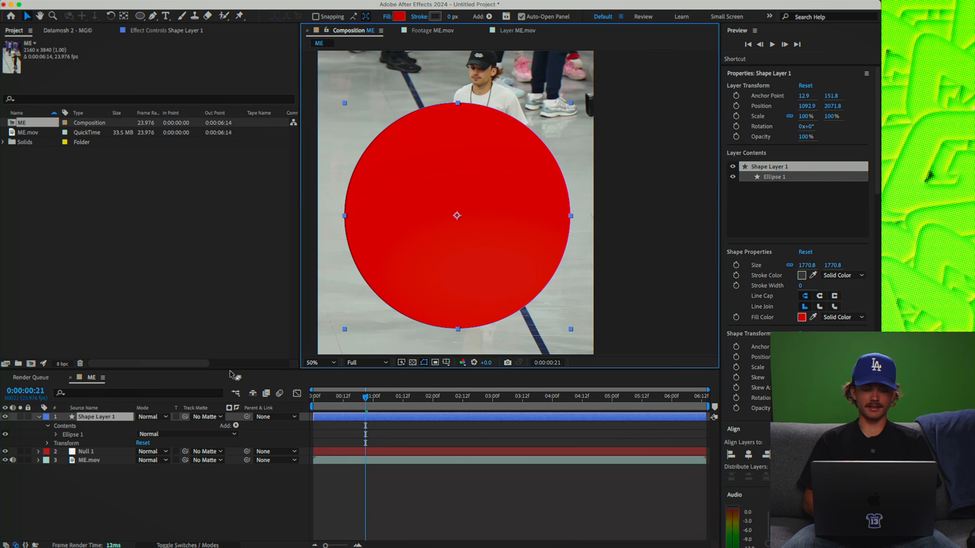
- Duplicate the red circle's shape layer and scale the duplicate down to 87%
key("super+d")
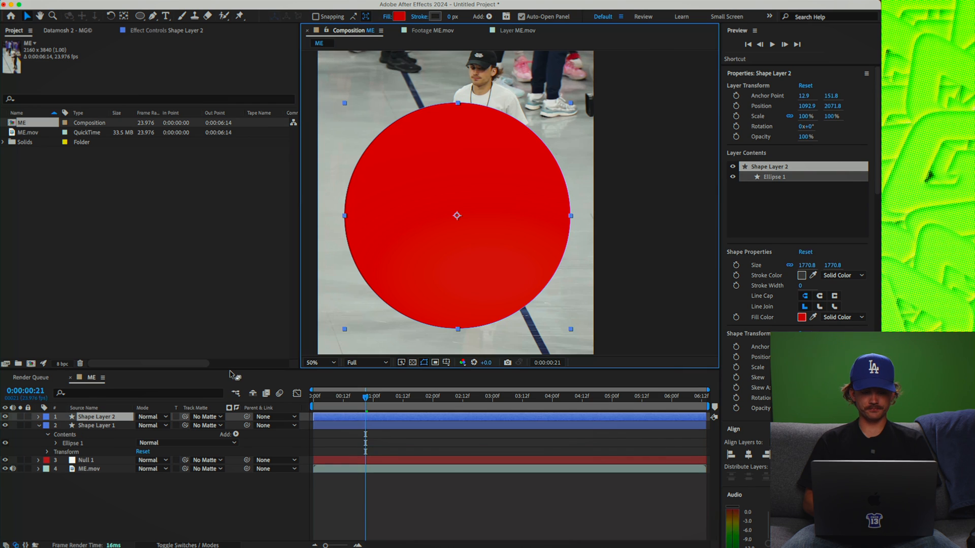
left_click(38, 425)
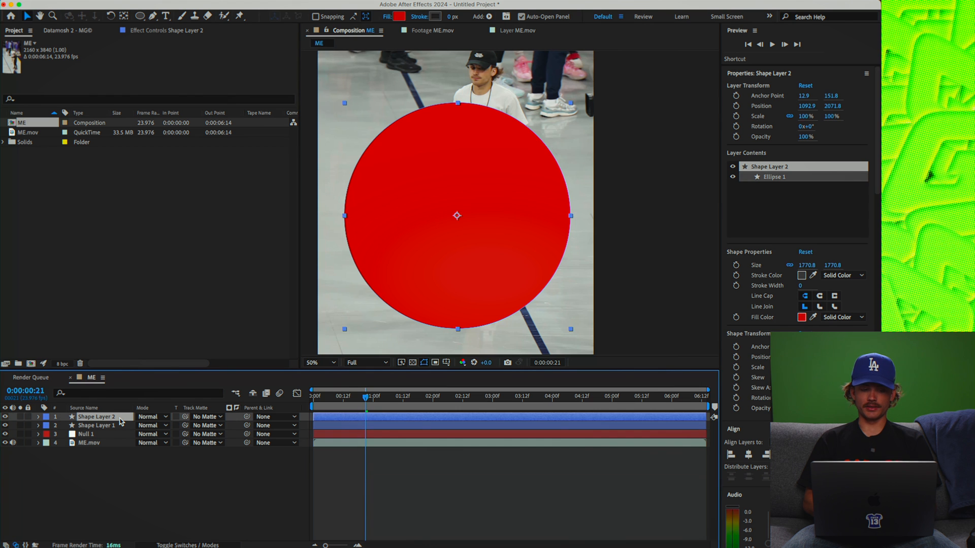
key("s")
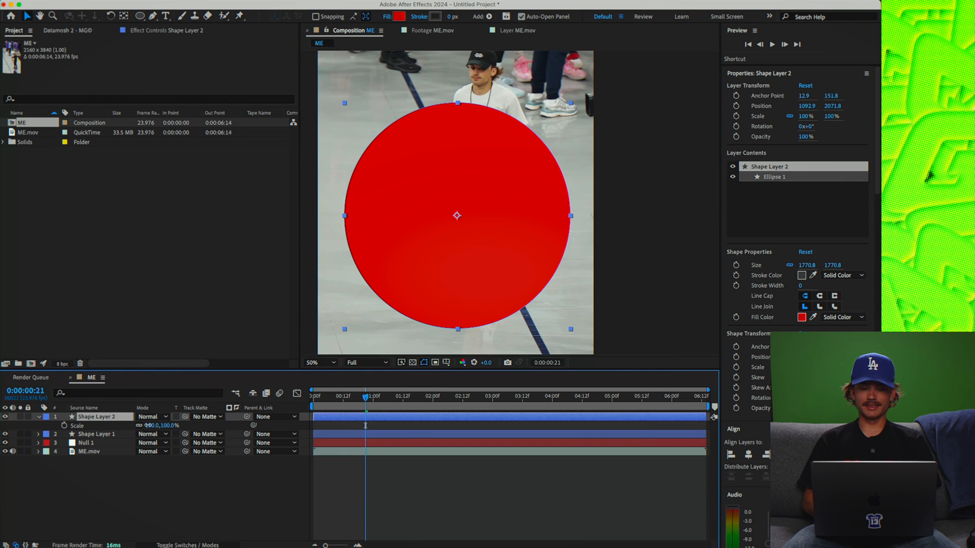
left_click_drag(148, 428, 143, 428)
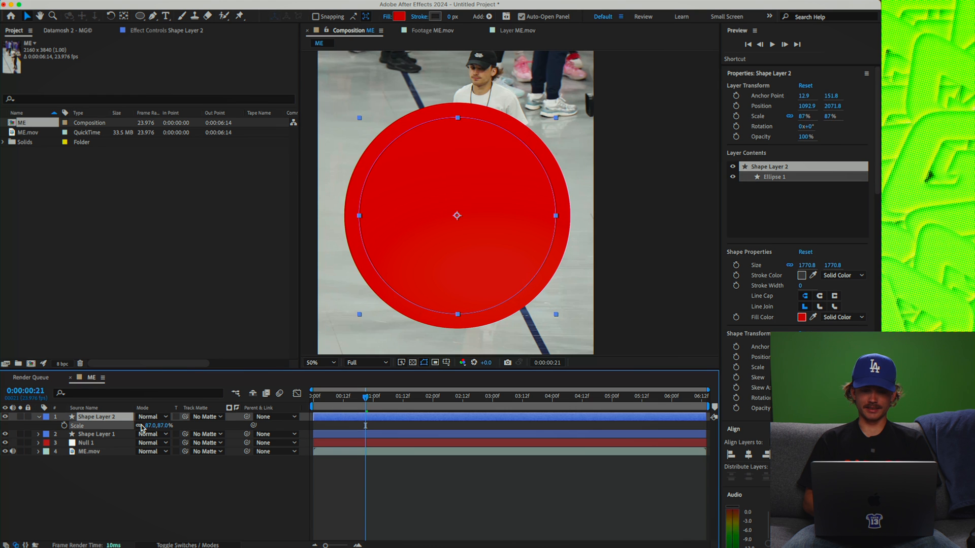
left_click_drag(141, 428, 141, 428)
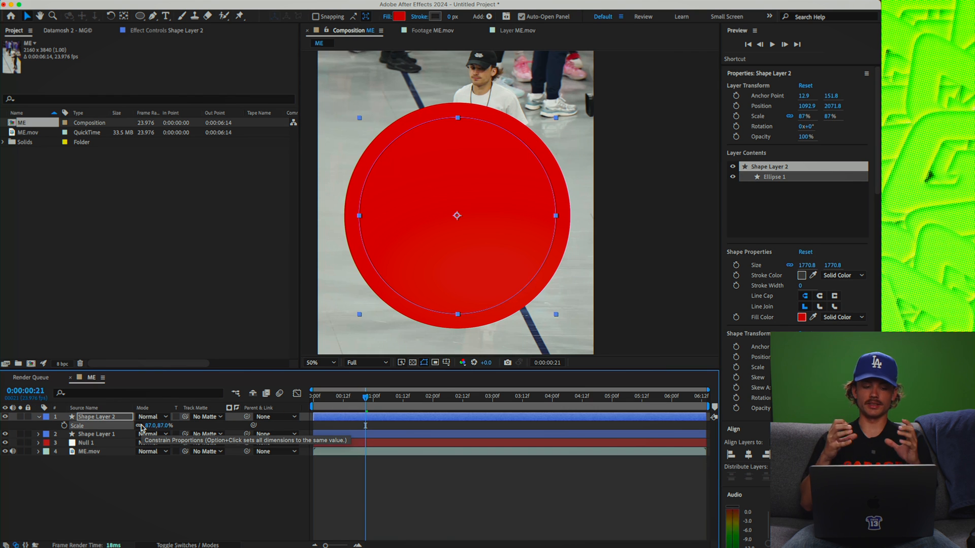
- Use Shape Layer 2 as the track matte for Shape Layer 1 and invert the matte to cut out a ring
left_click(213, 435)
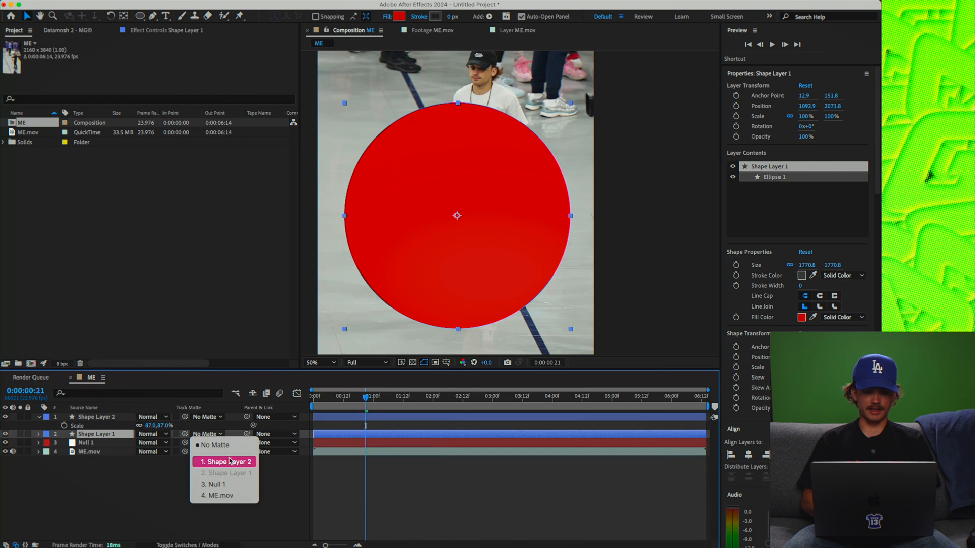
left_click(231, 463)
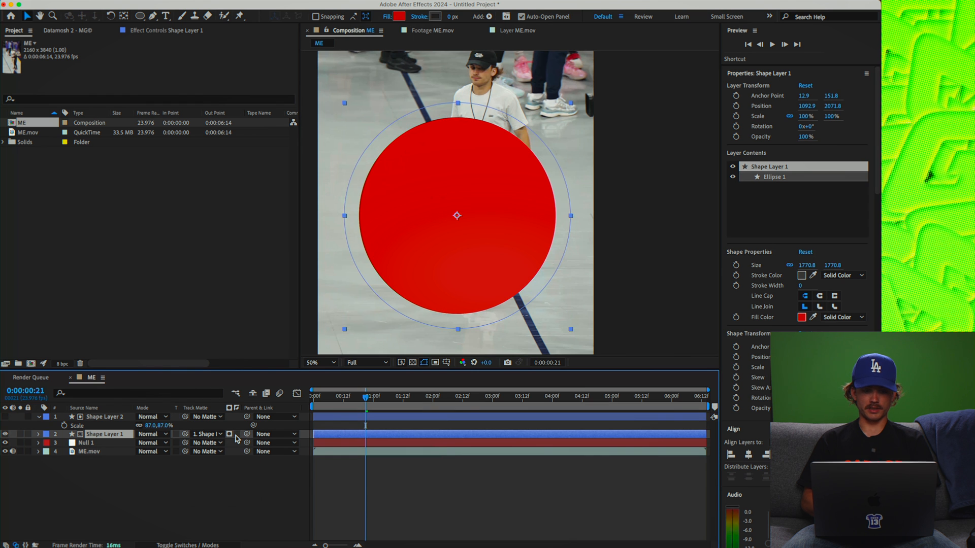
left_click(236, 435)
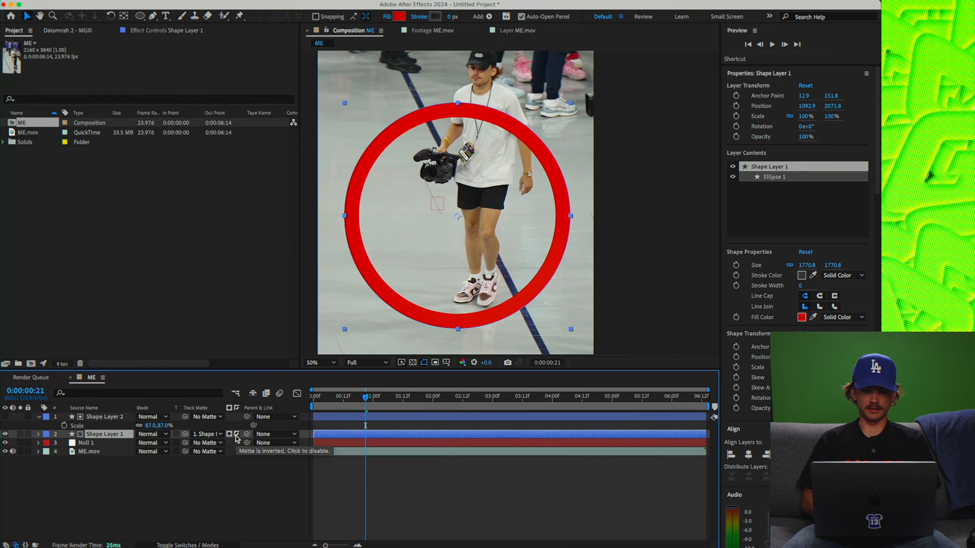
- Thin the red ring by setting the scale of the matte layer, Shape Layer 2, to 90%
left_click(104, 417)
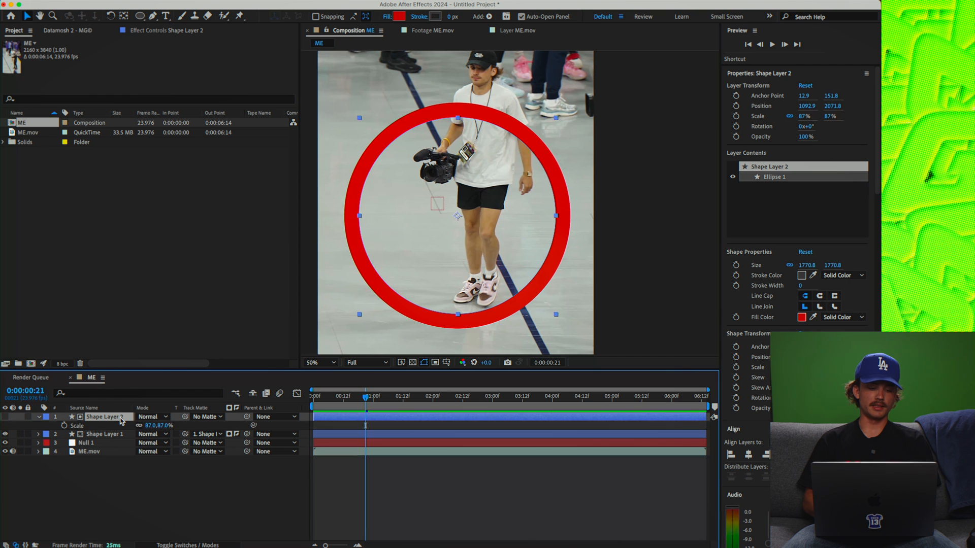
key("s")
key("s")
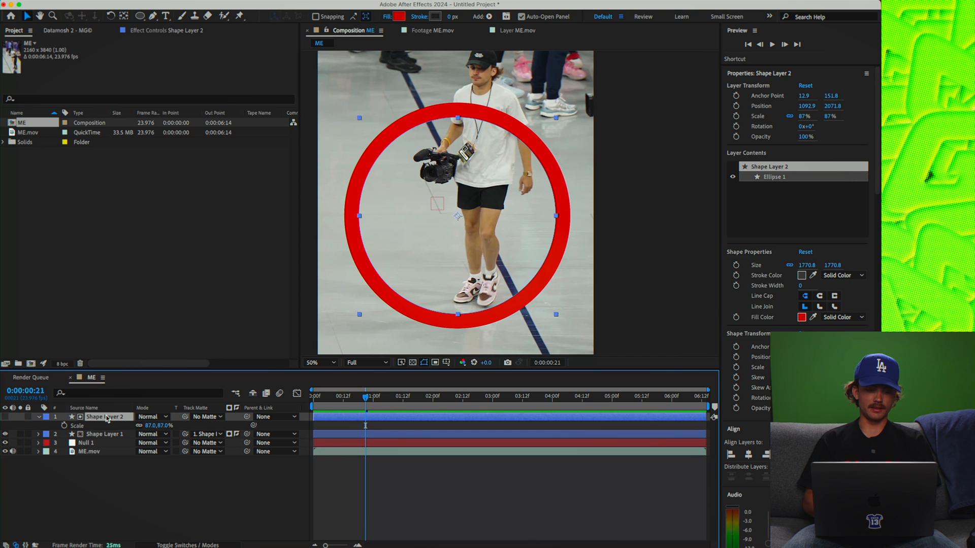
left_click_drag(146, 426, 149, 428)
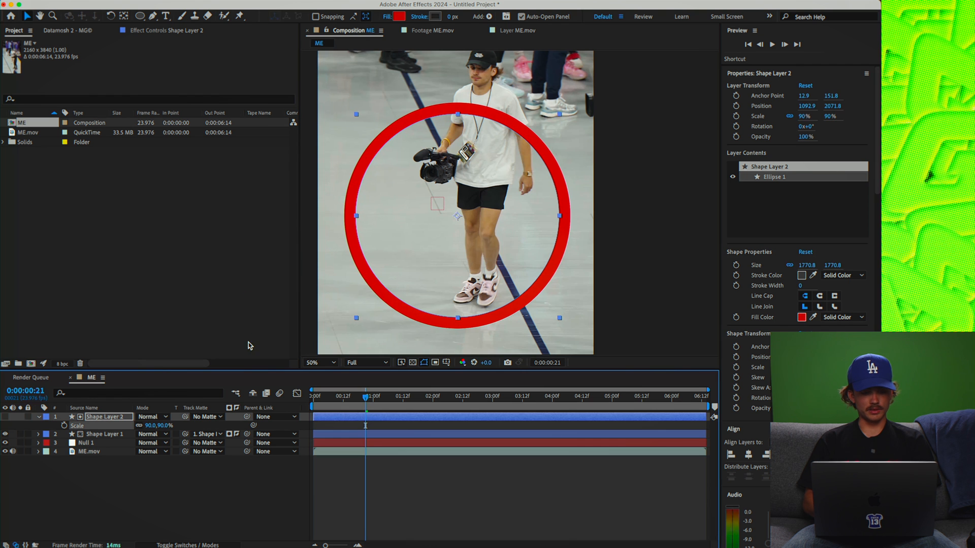
- Pre-compose Shape Layer 1 and Shape Layer 2 together, moving all attributes into the new composition
left_click(101, 434, "shift")
right_click(115, 434)
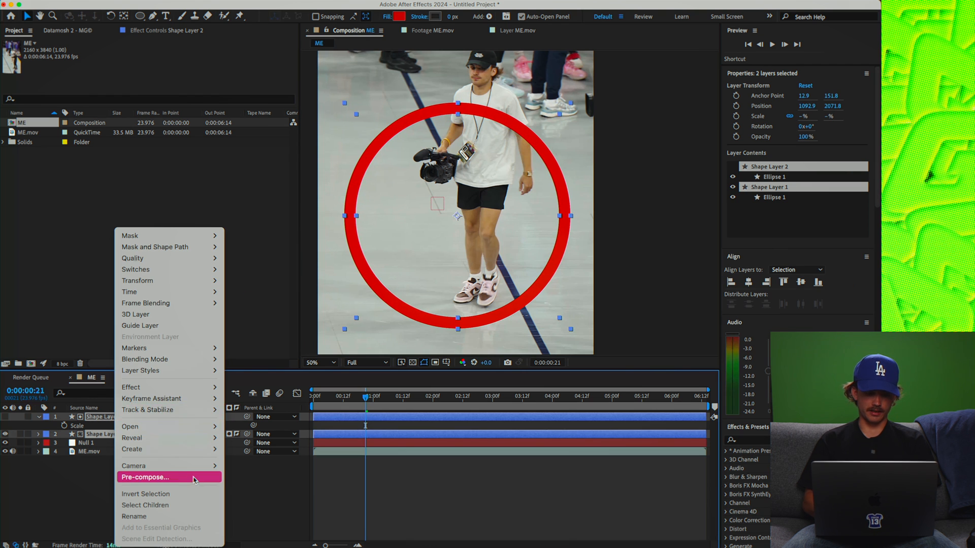
left_click(194, 480)
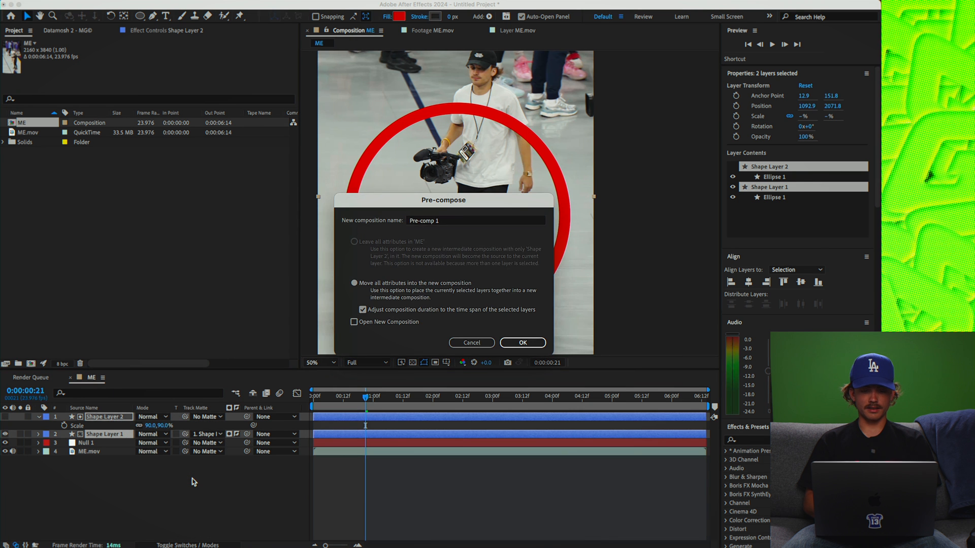
key("Return")
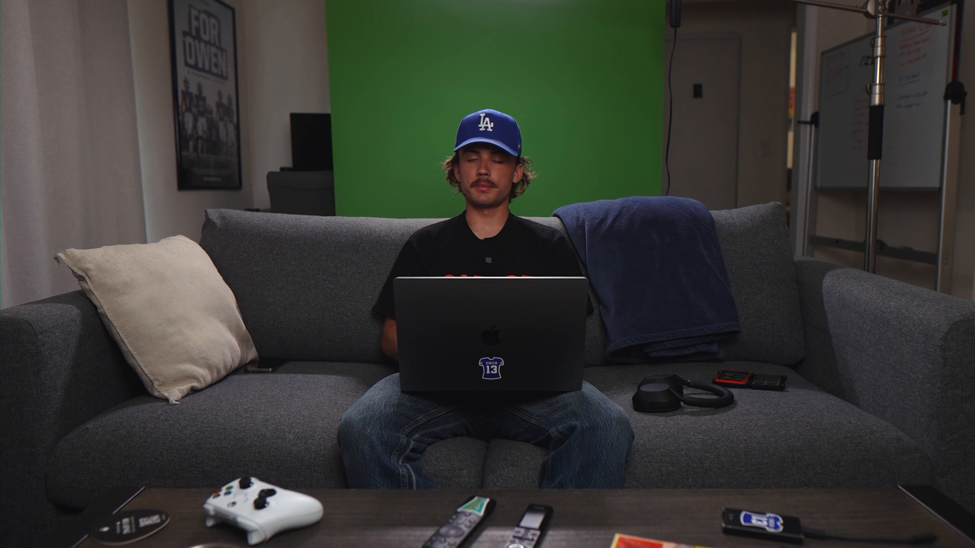